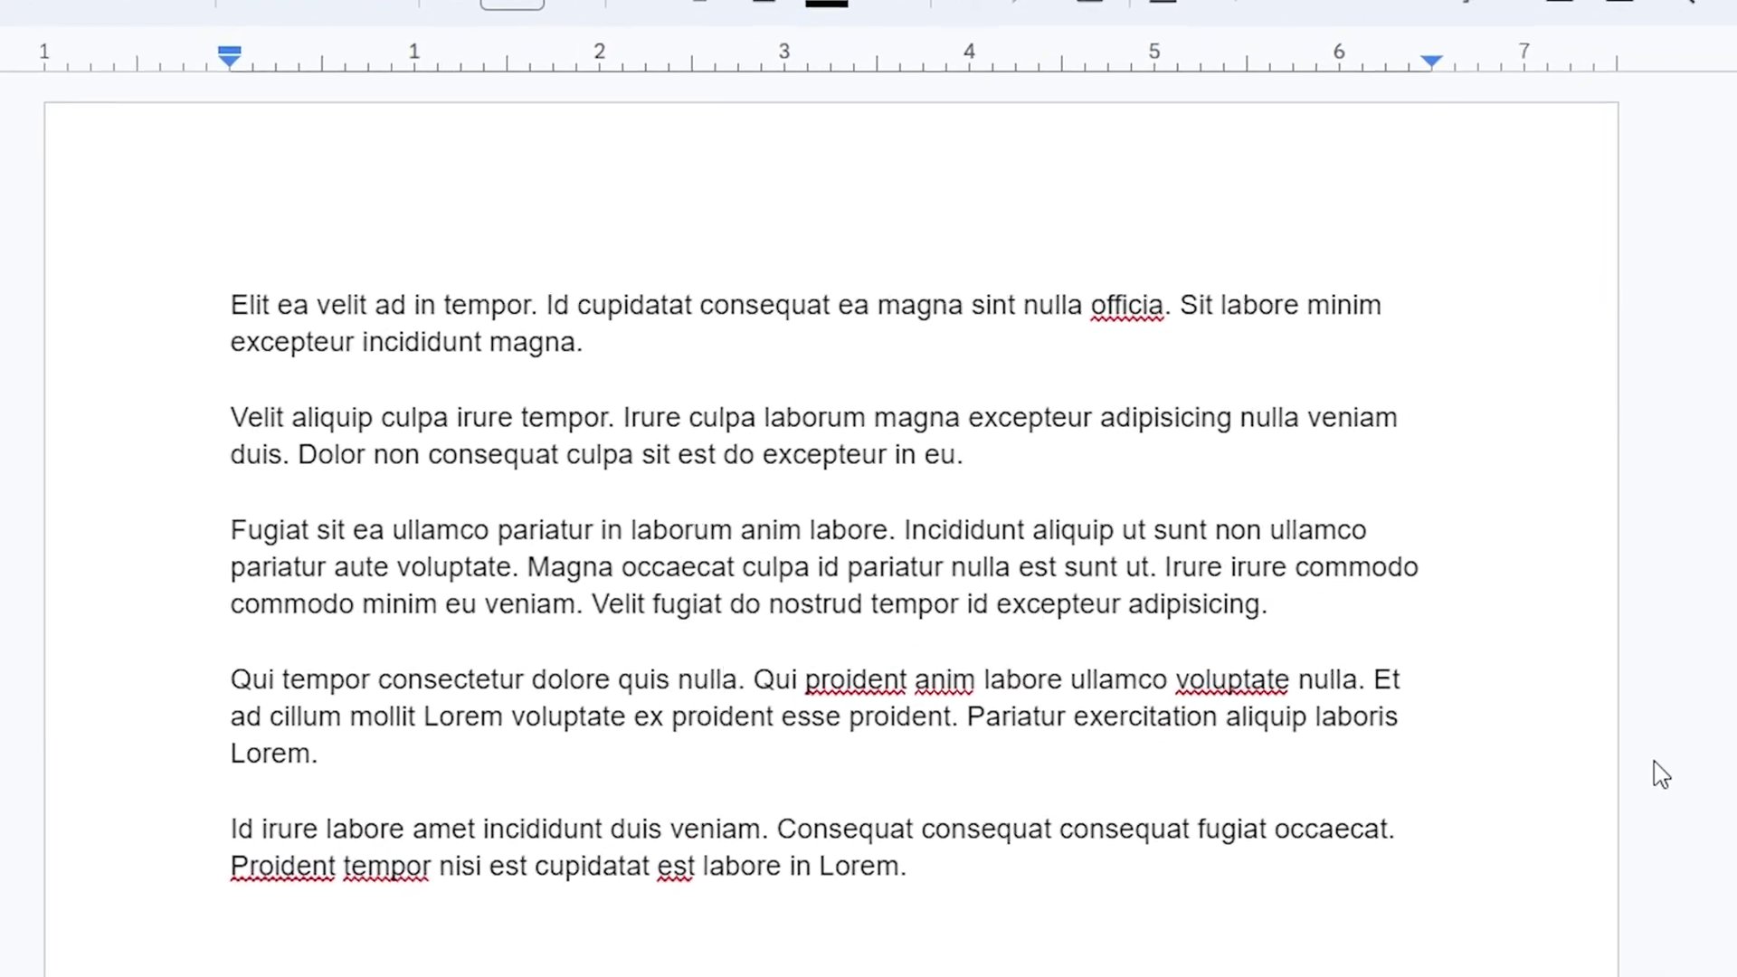
Add a blank line after the last paragraph and bring up the File menu
{"action": "key", "text": "Return"}
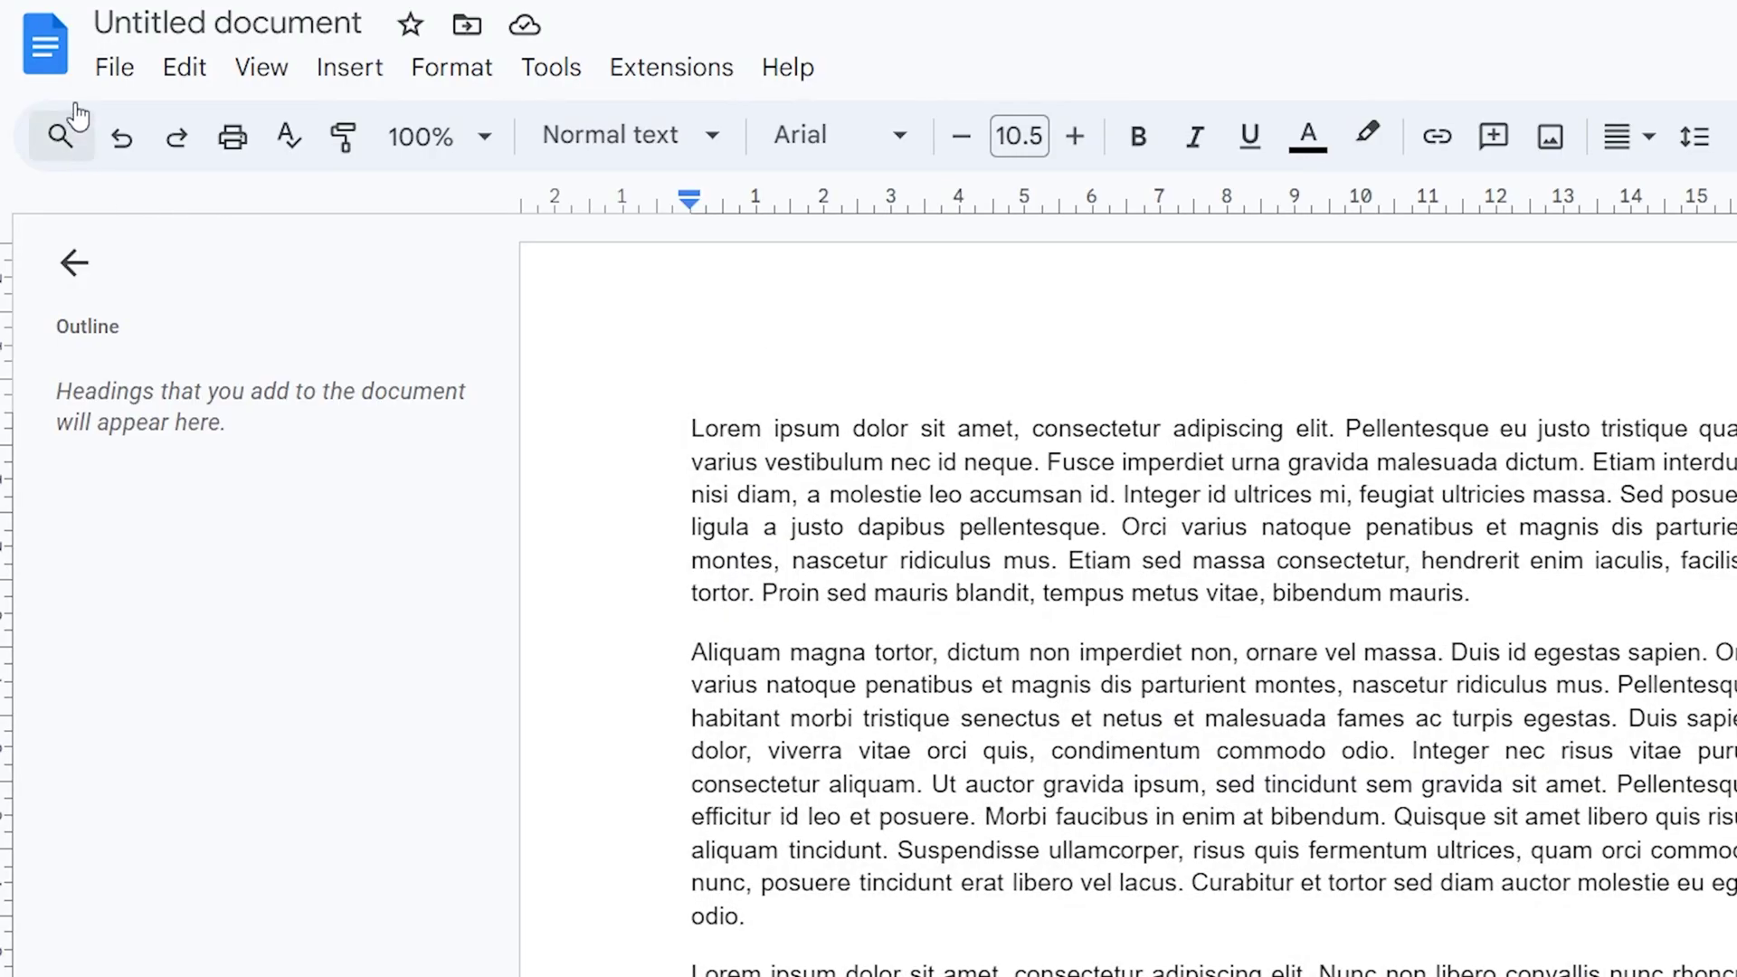
{"action": "left_click", "coordinate": [116, 68]}
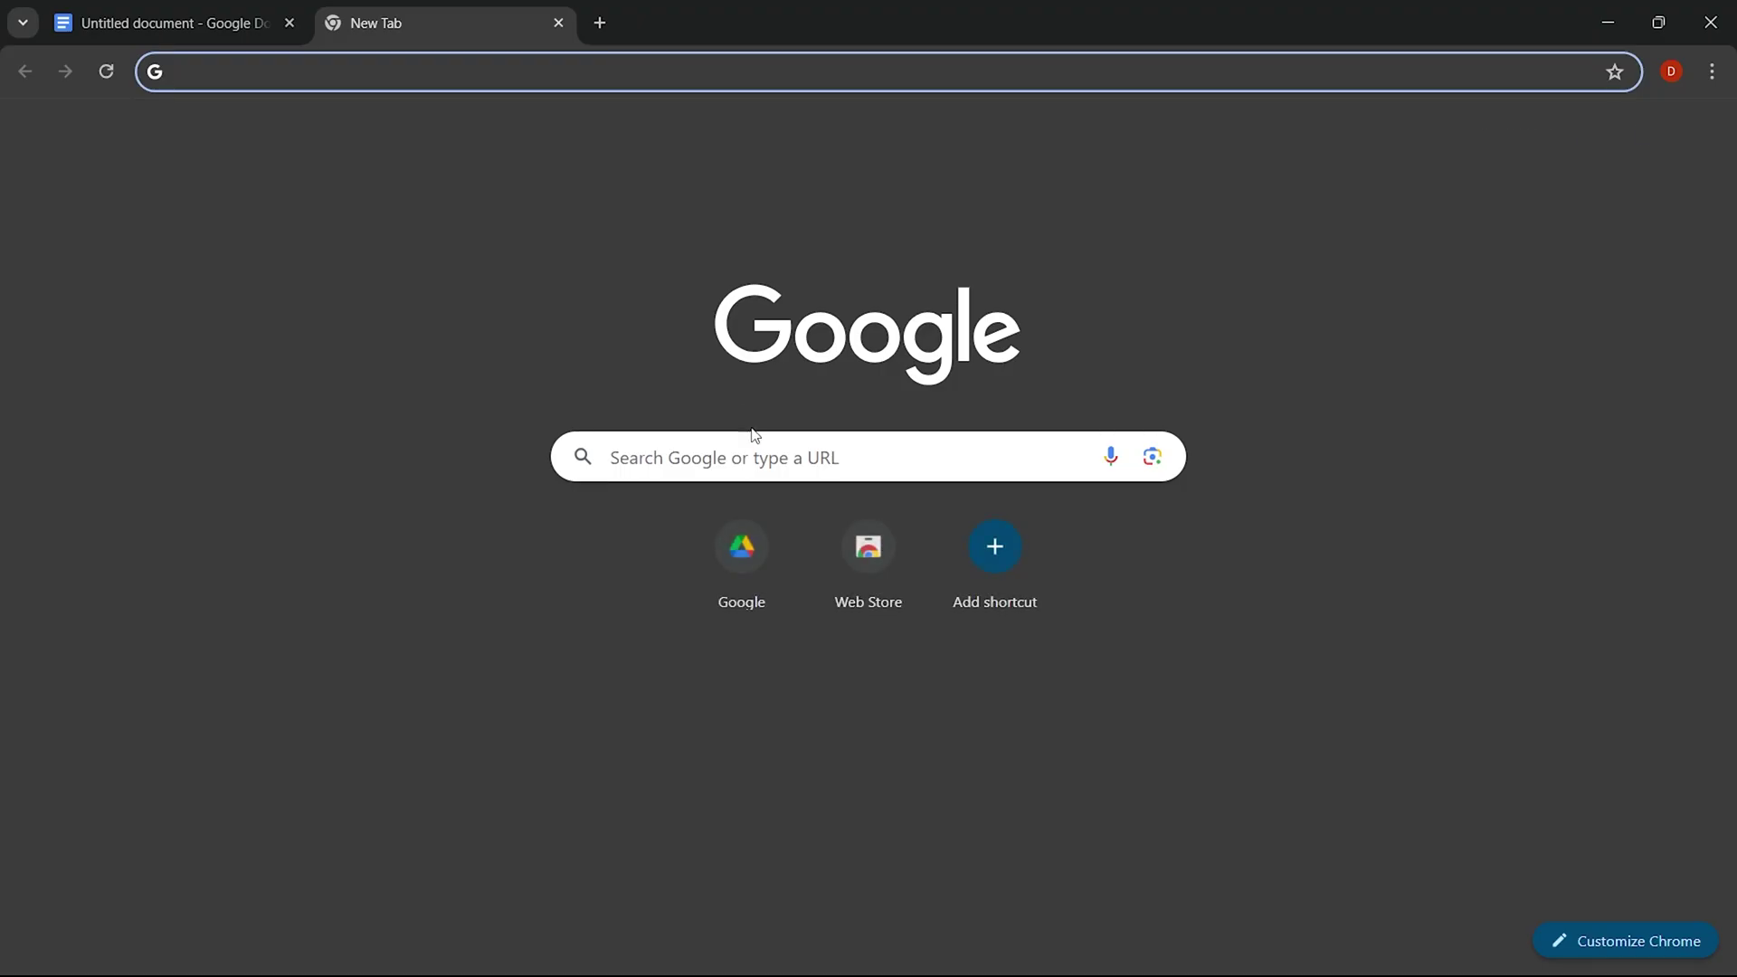
Search Google for 'chrome web store' from the New Tab page
{"action": "left_click", "coordinate": [748, 457]}
{"action": "type", "text": "chrome we"}
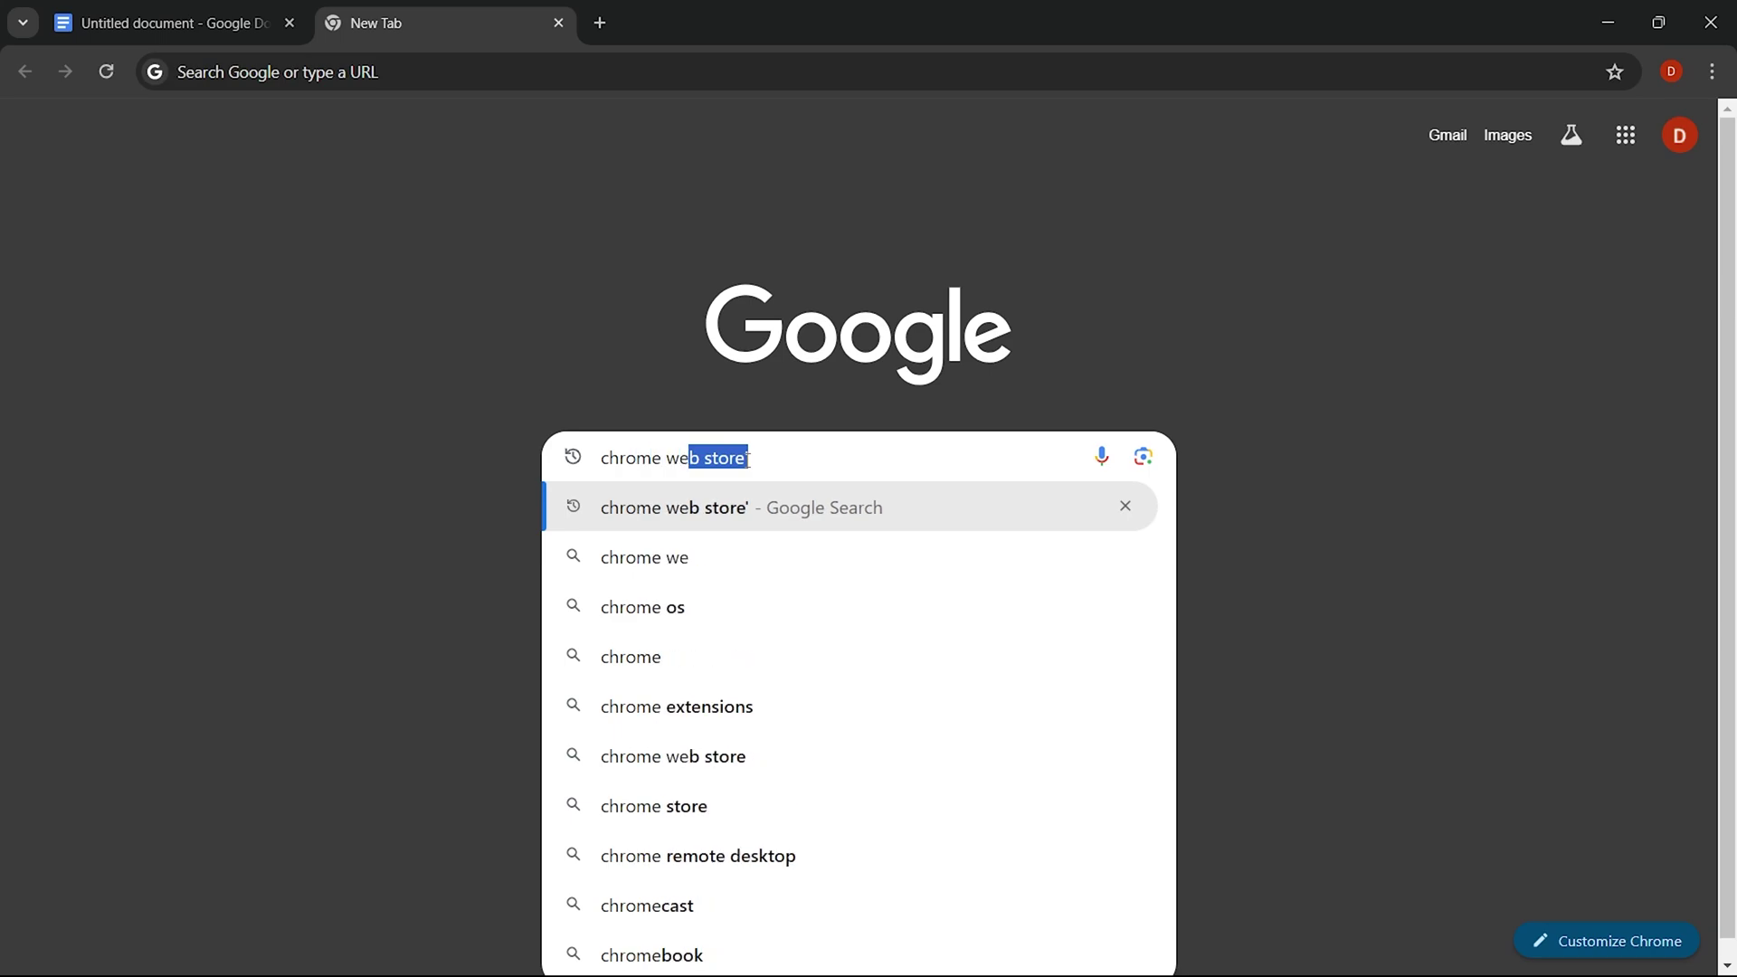
{"action": "type", "text": "tore"}
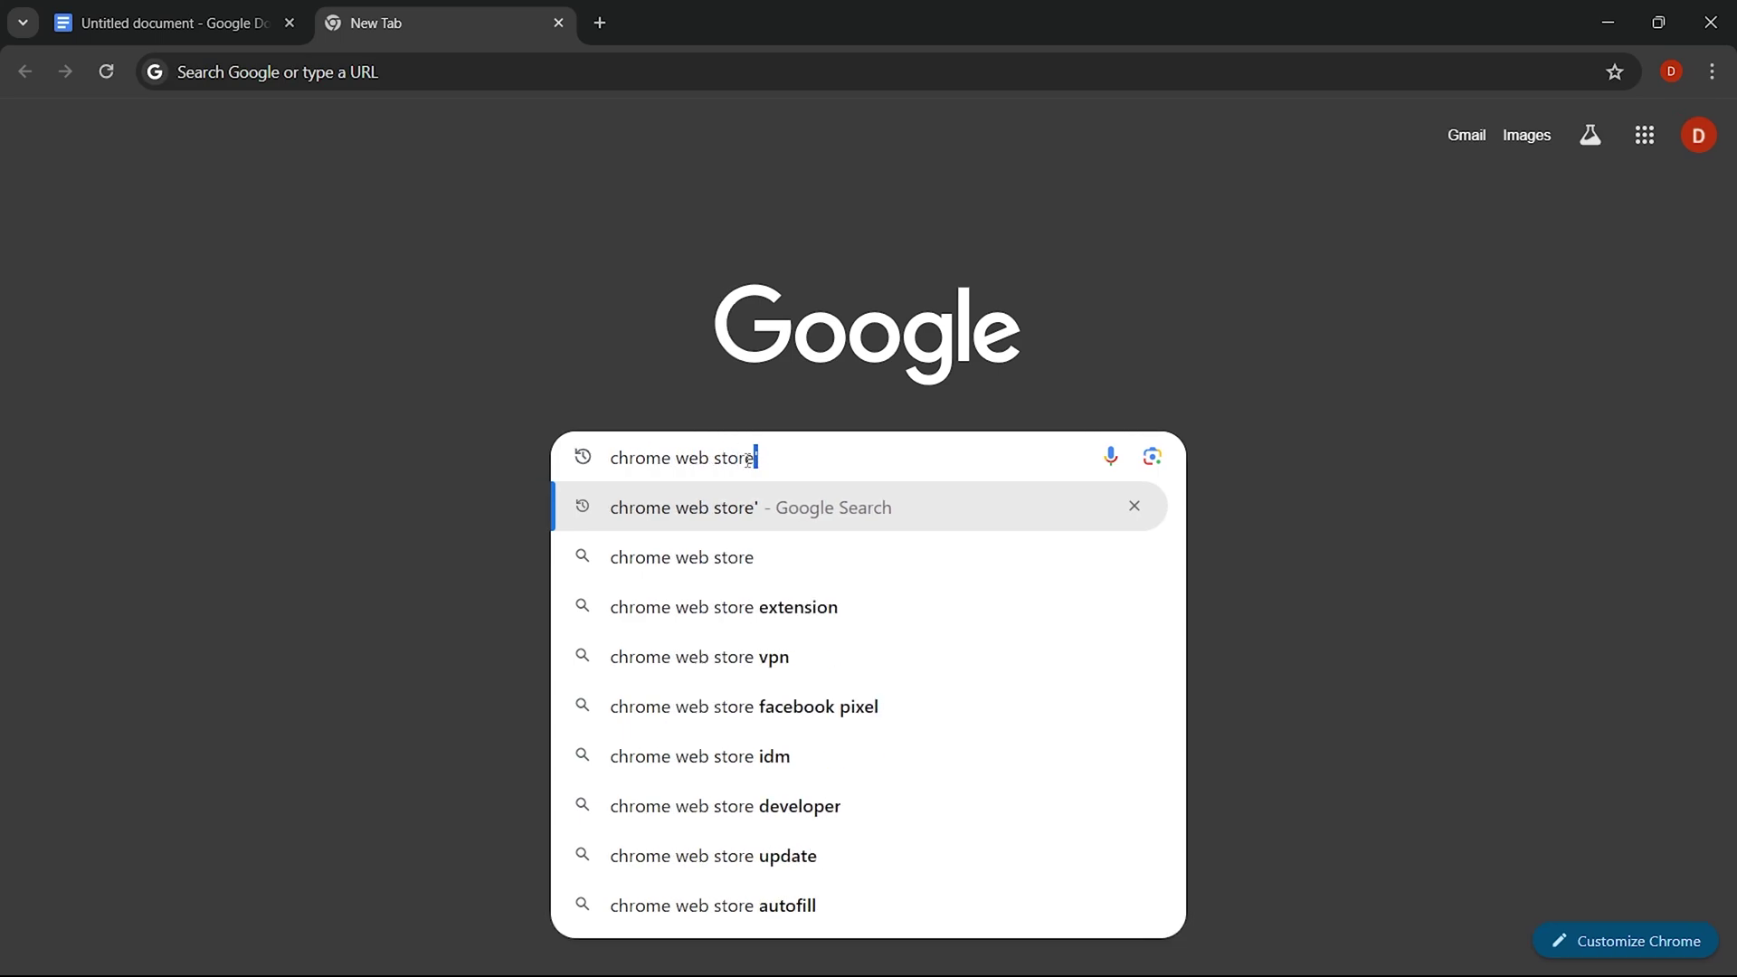
{"action": "key", "text": "Return"}
{"action": "type", "text": "Google docs dark mode"}
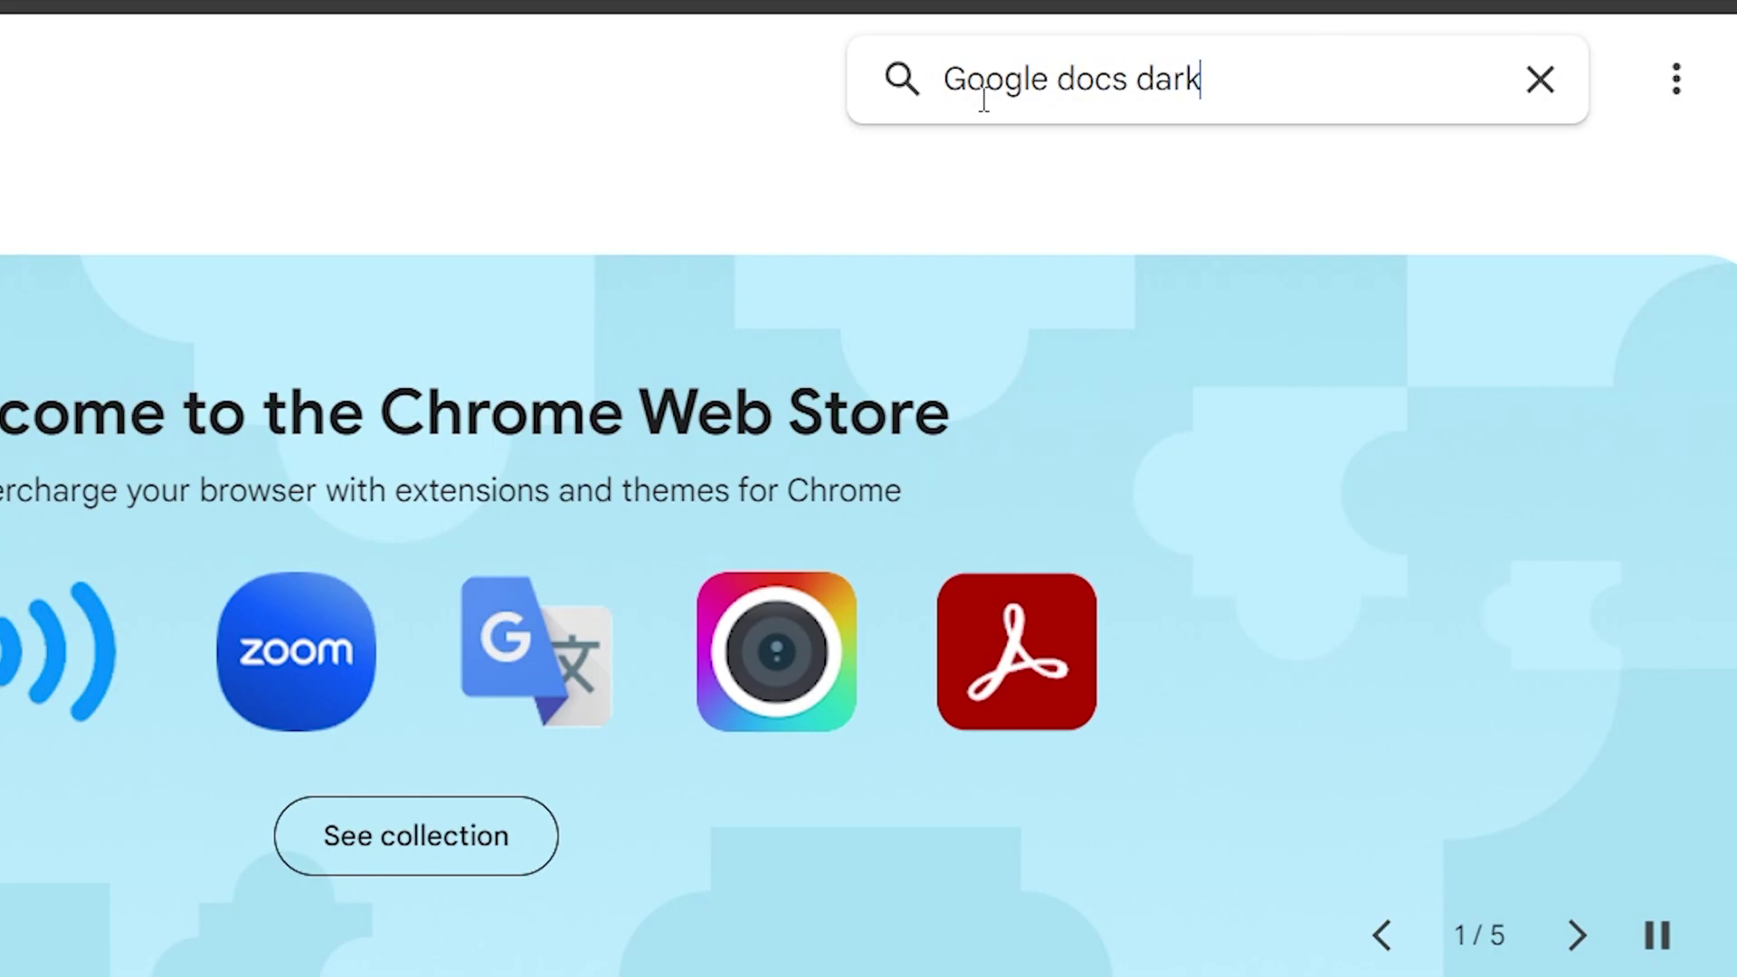
Search the store for 'Google docs dark mode' extensions
{"action": "key", "text": "Return"}
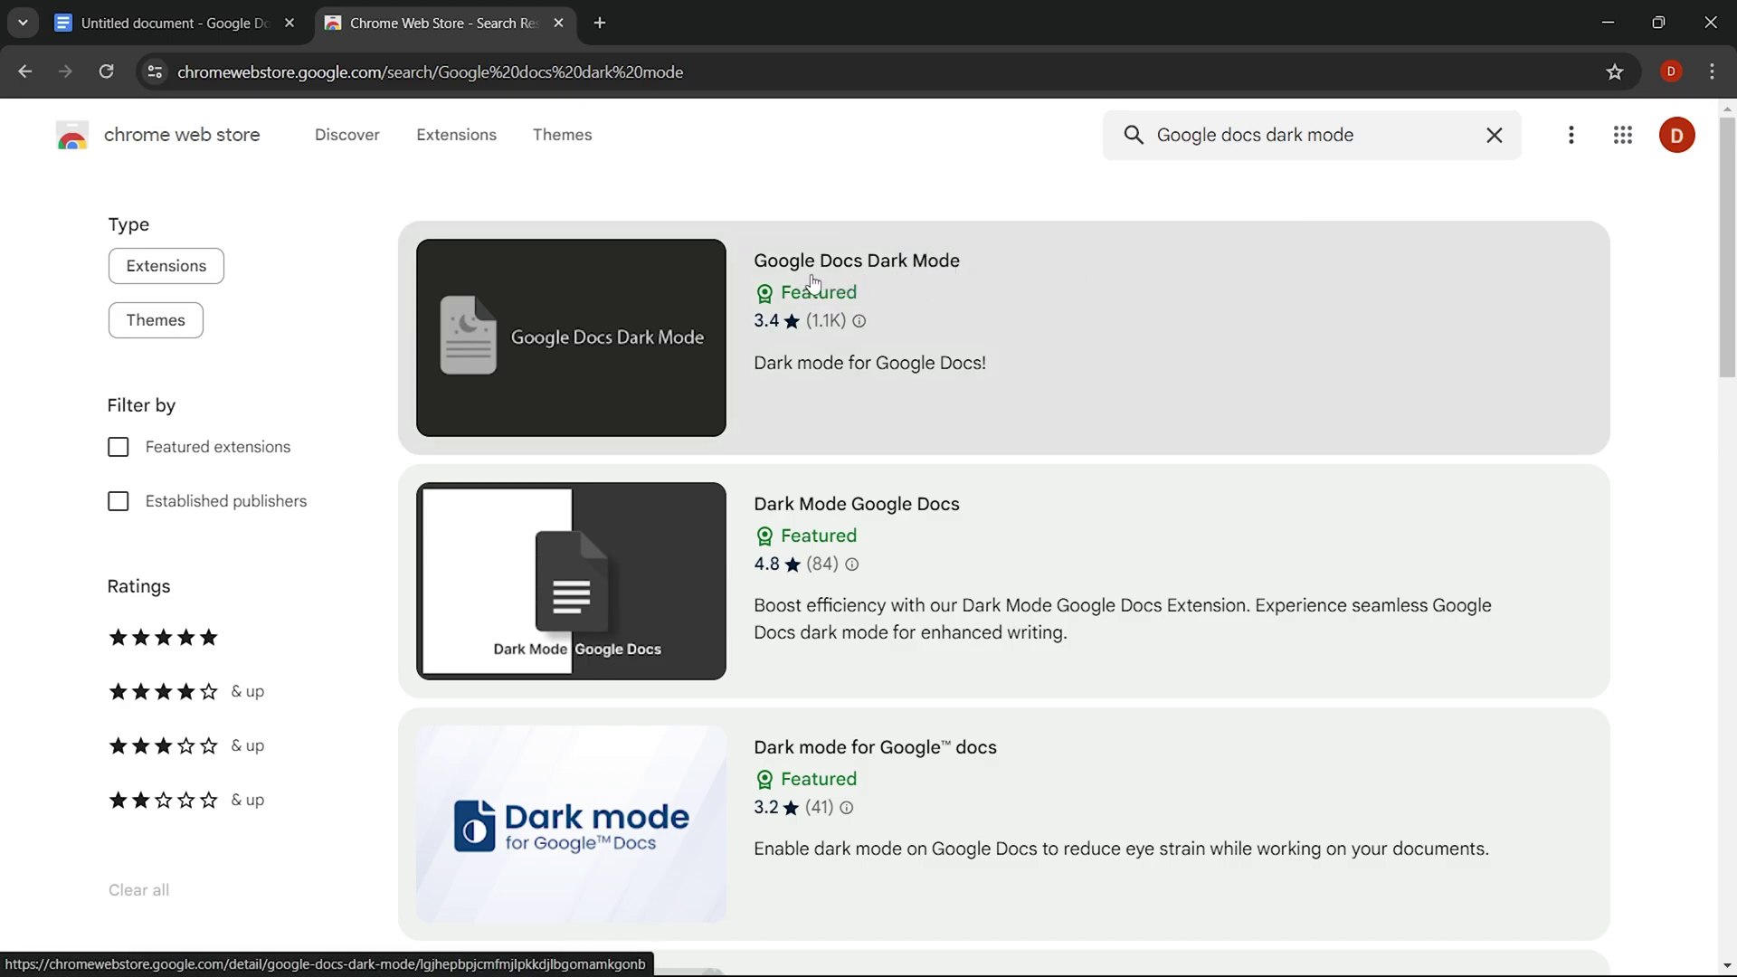
Add the Google Docs Dark Mode extension to Chrome, then reload the Docs tab
{"action": "left_click", "coordinate": [804, 266]}
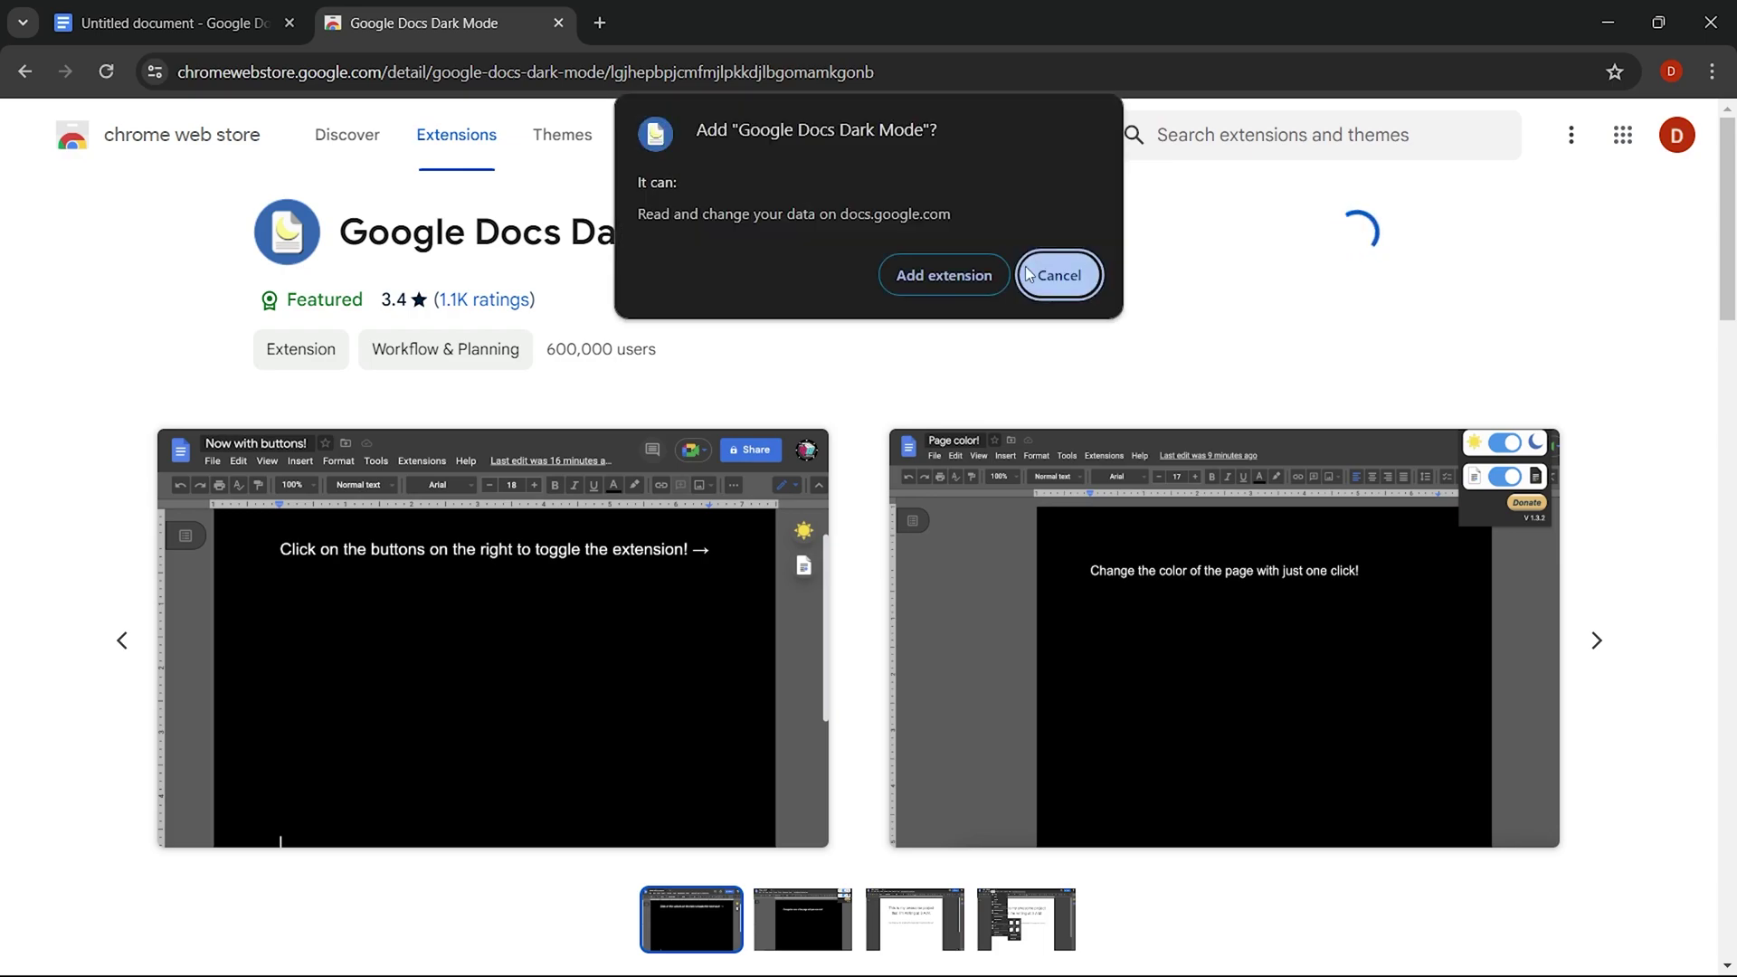
{"action": "left_click", "coordinate": [916, 274]}
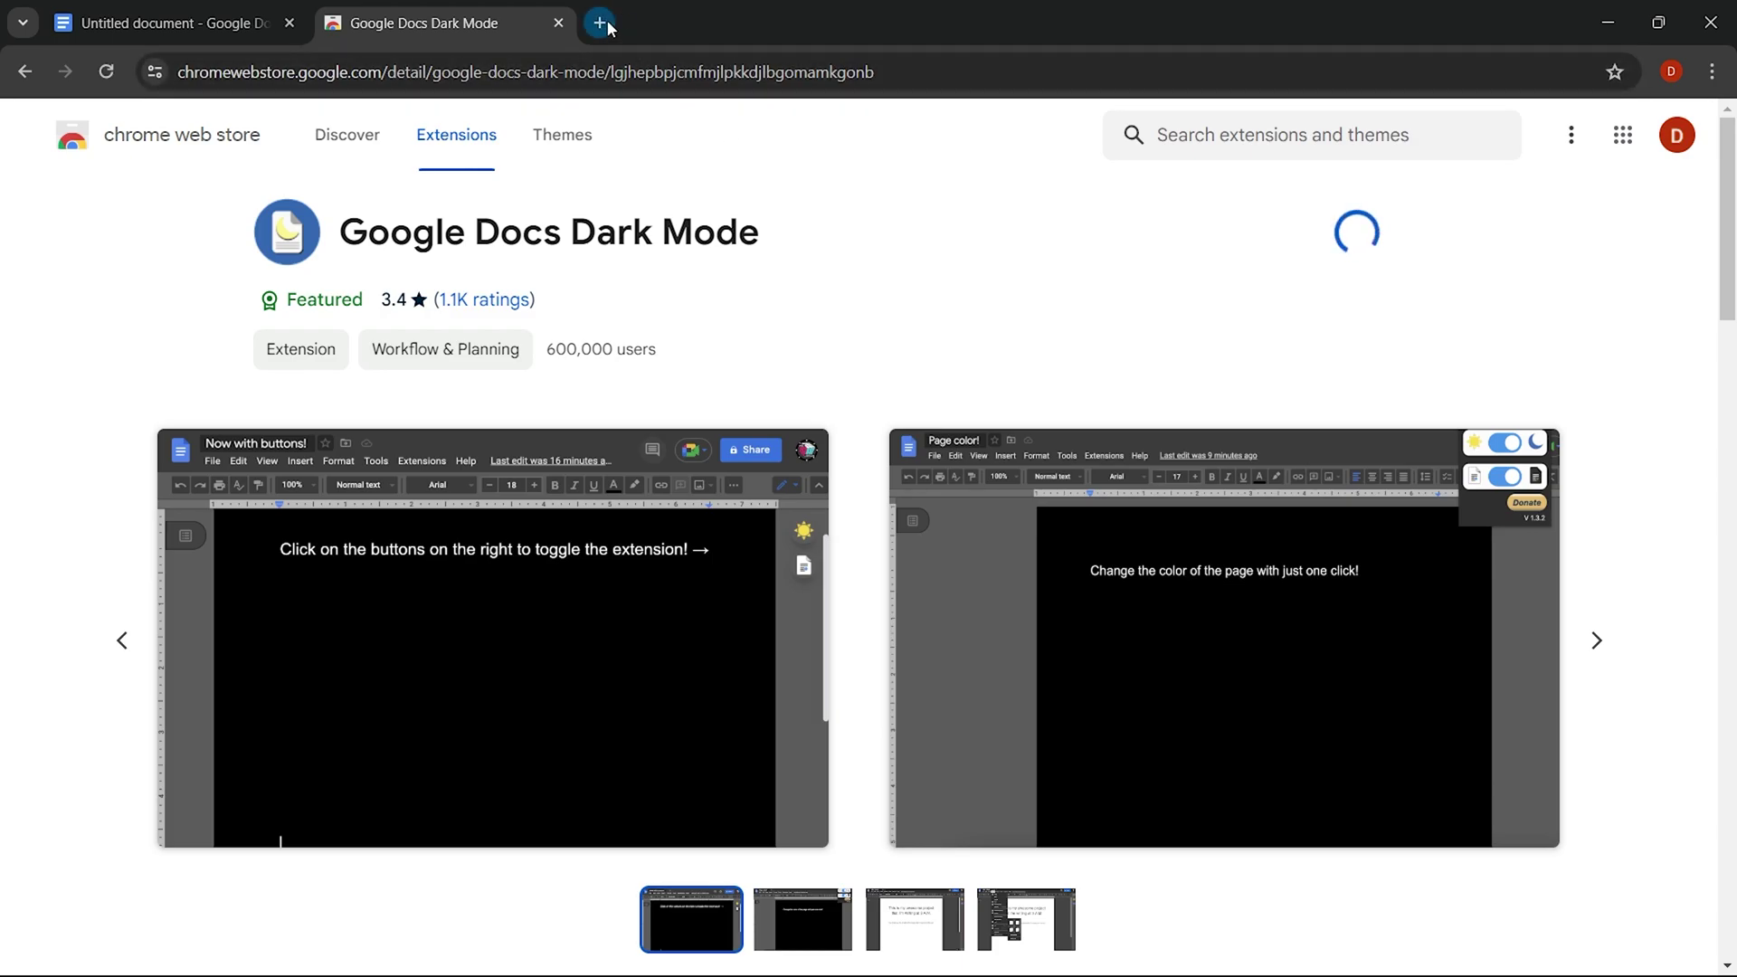
{"action": "left_click", "coordinate": [163, 23]}
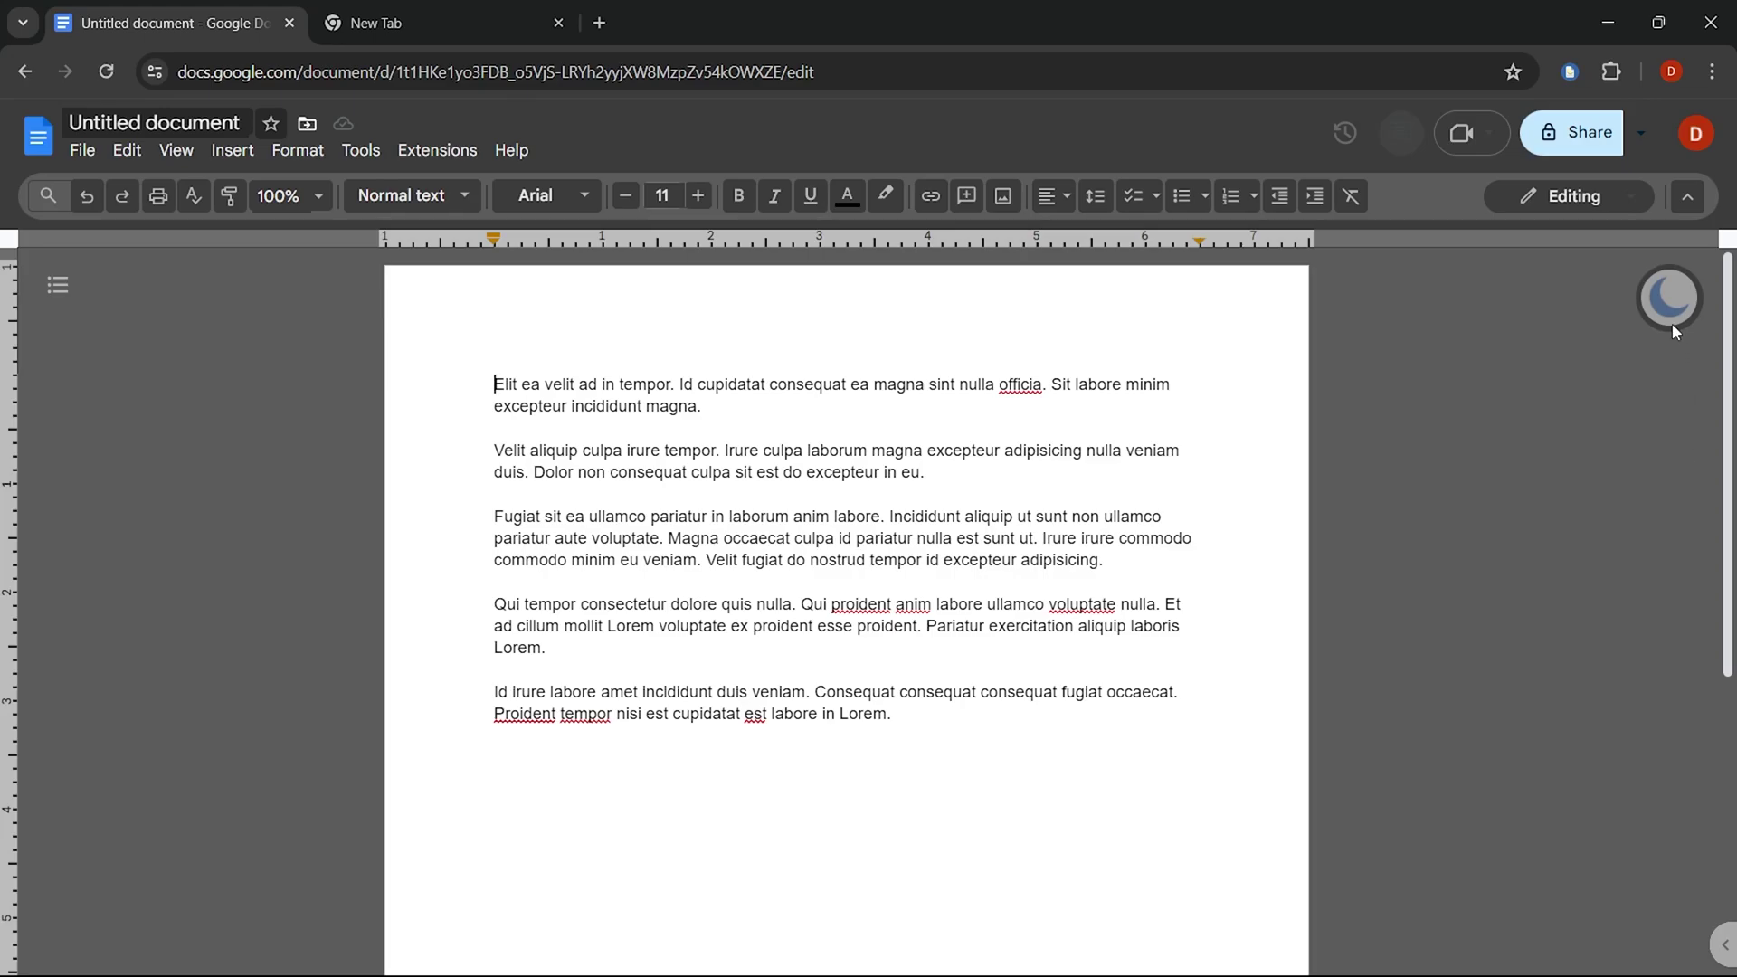
Make the page black in the Dark Mode extension panel, then collapse the panel and restore menus
{"action": "left_click", "coordinate": [1670, 298]}
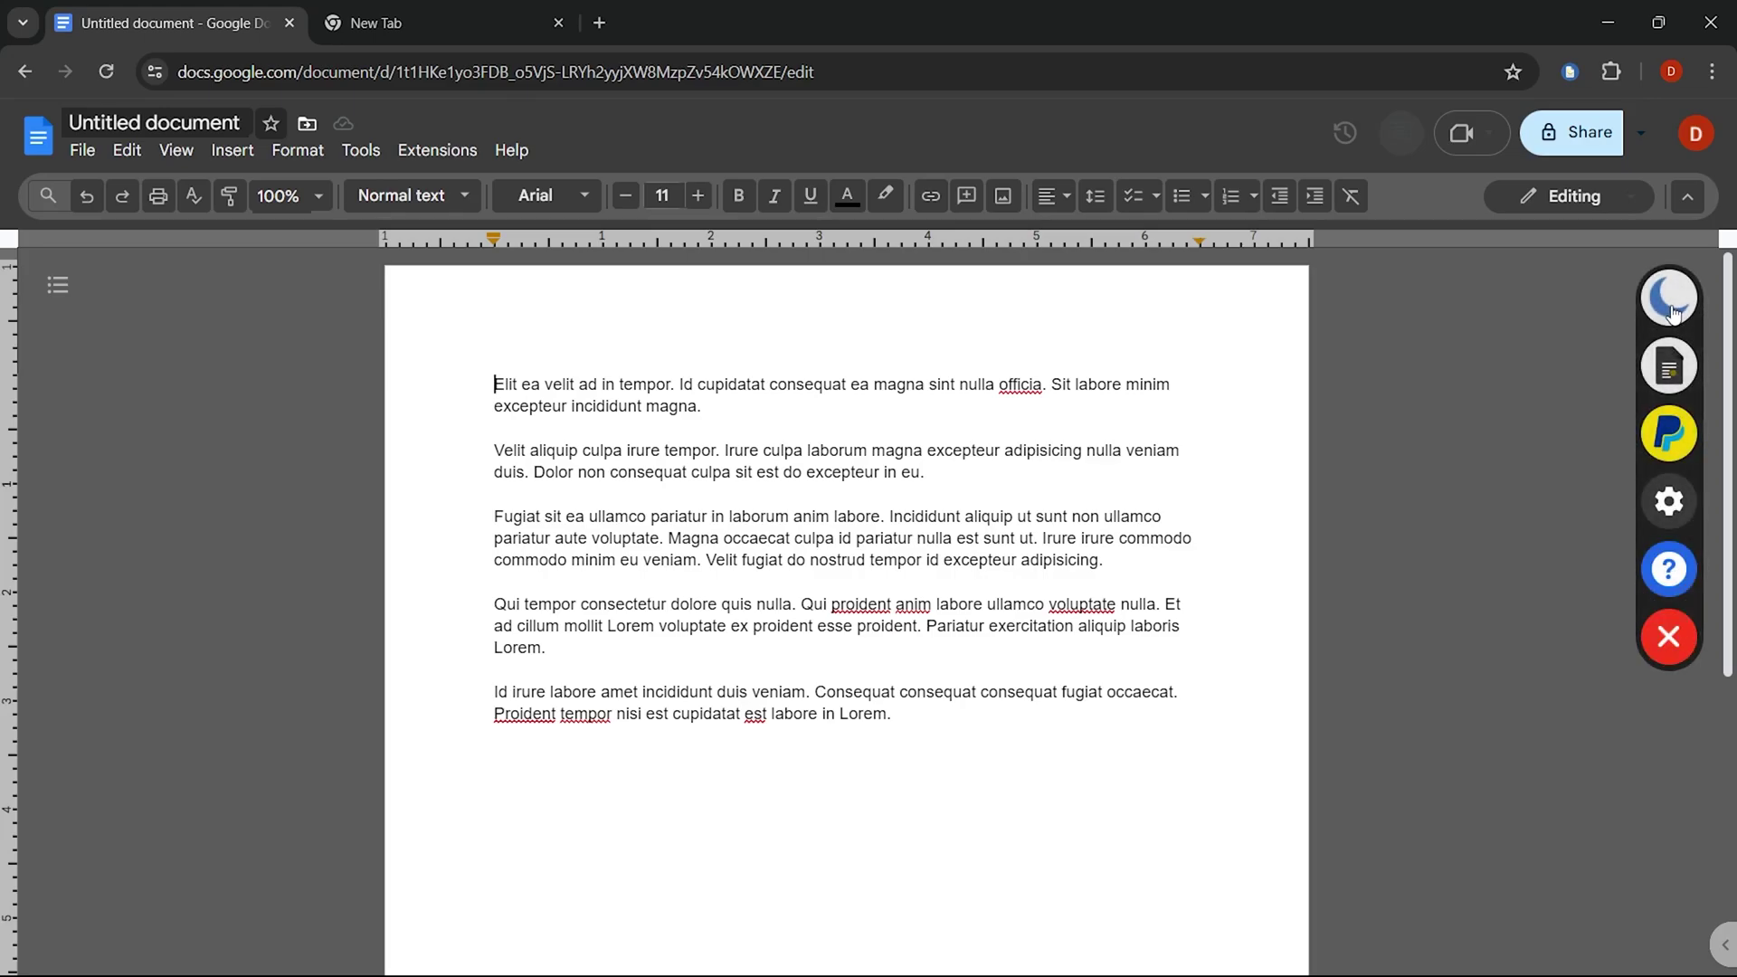
{"action": "left_click", "coordinate": [1671, 300]}
{"action": "left_click", "coordinate": [1670, 299]}
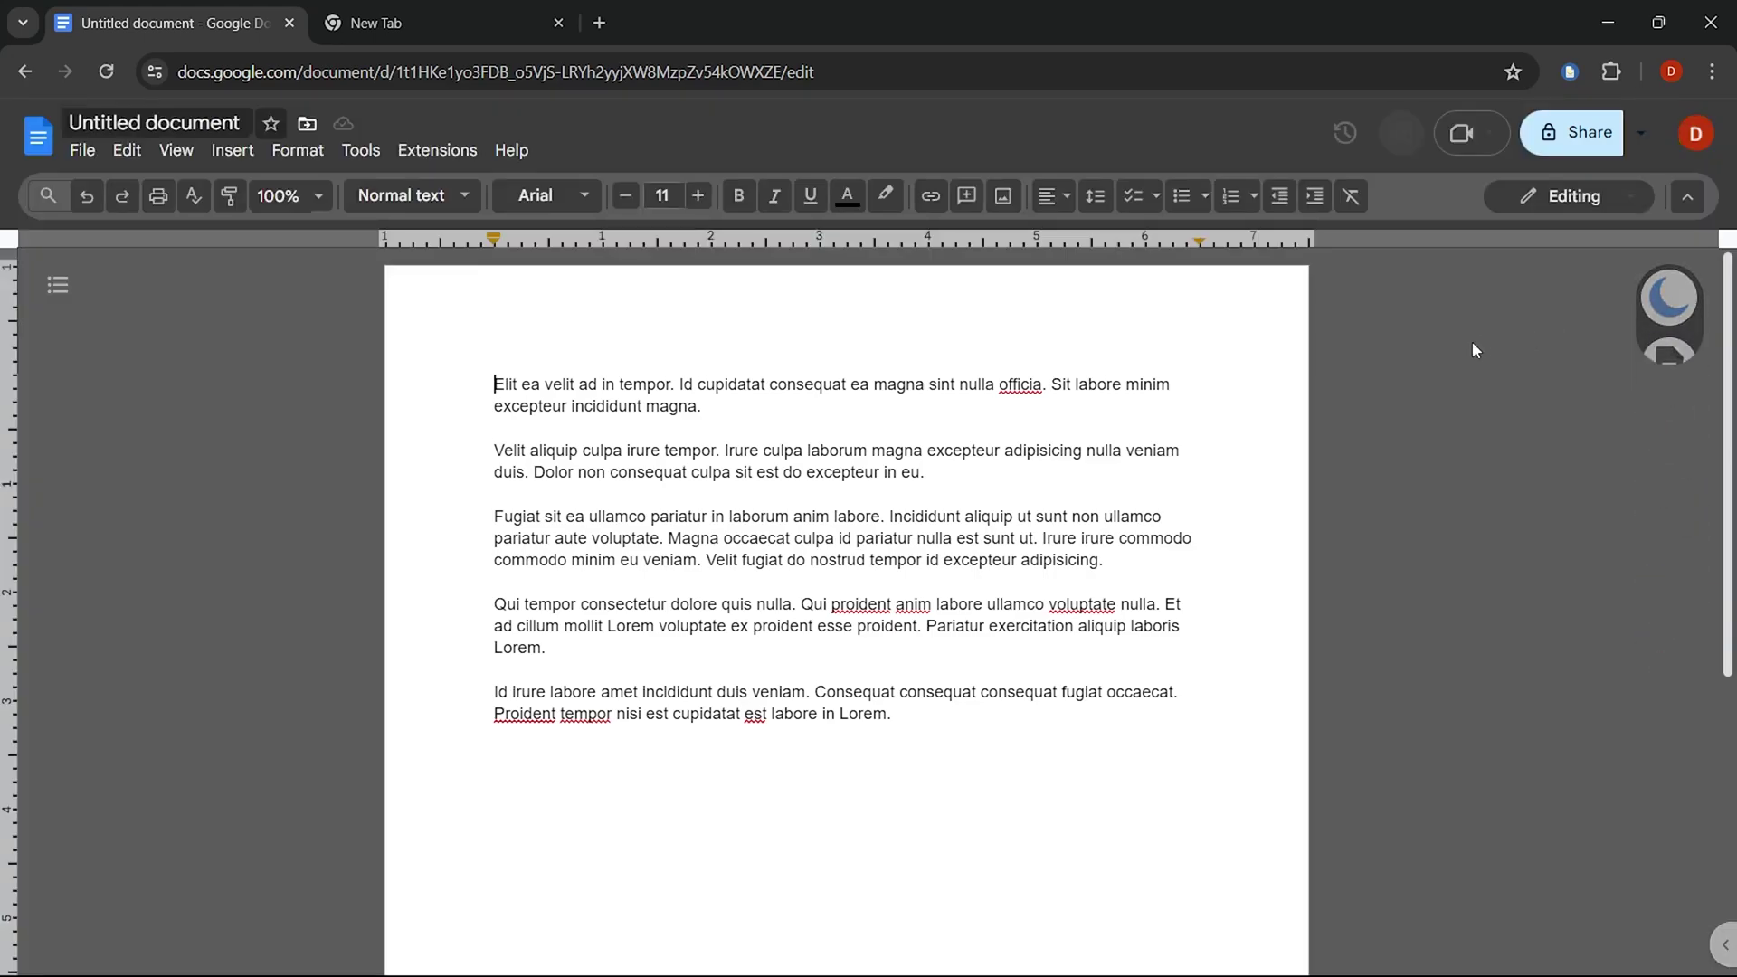
{"action": "left_click", "coordinate": [1665, 292]}
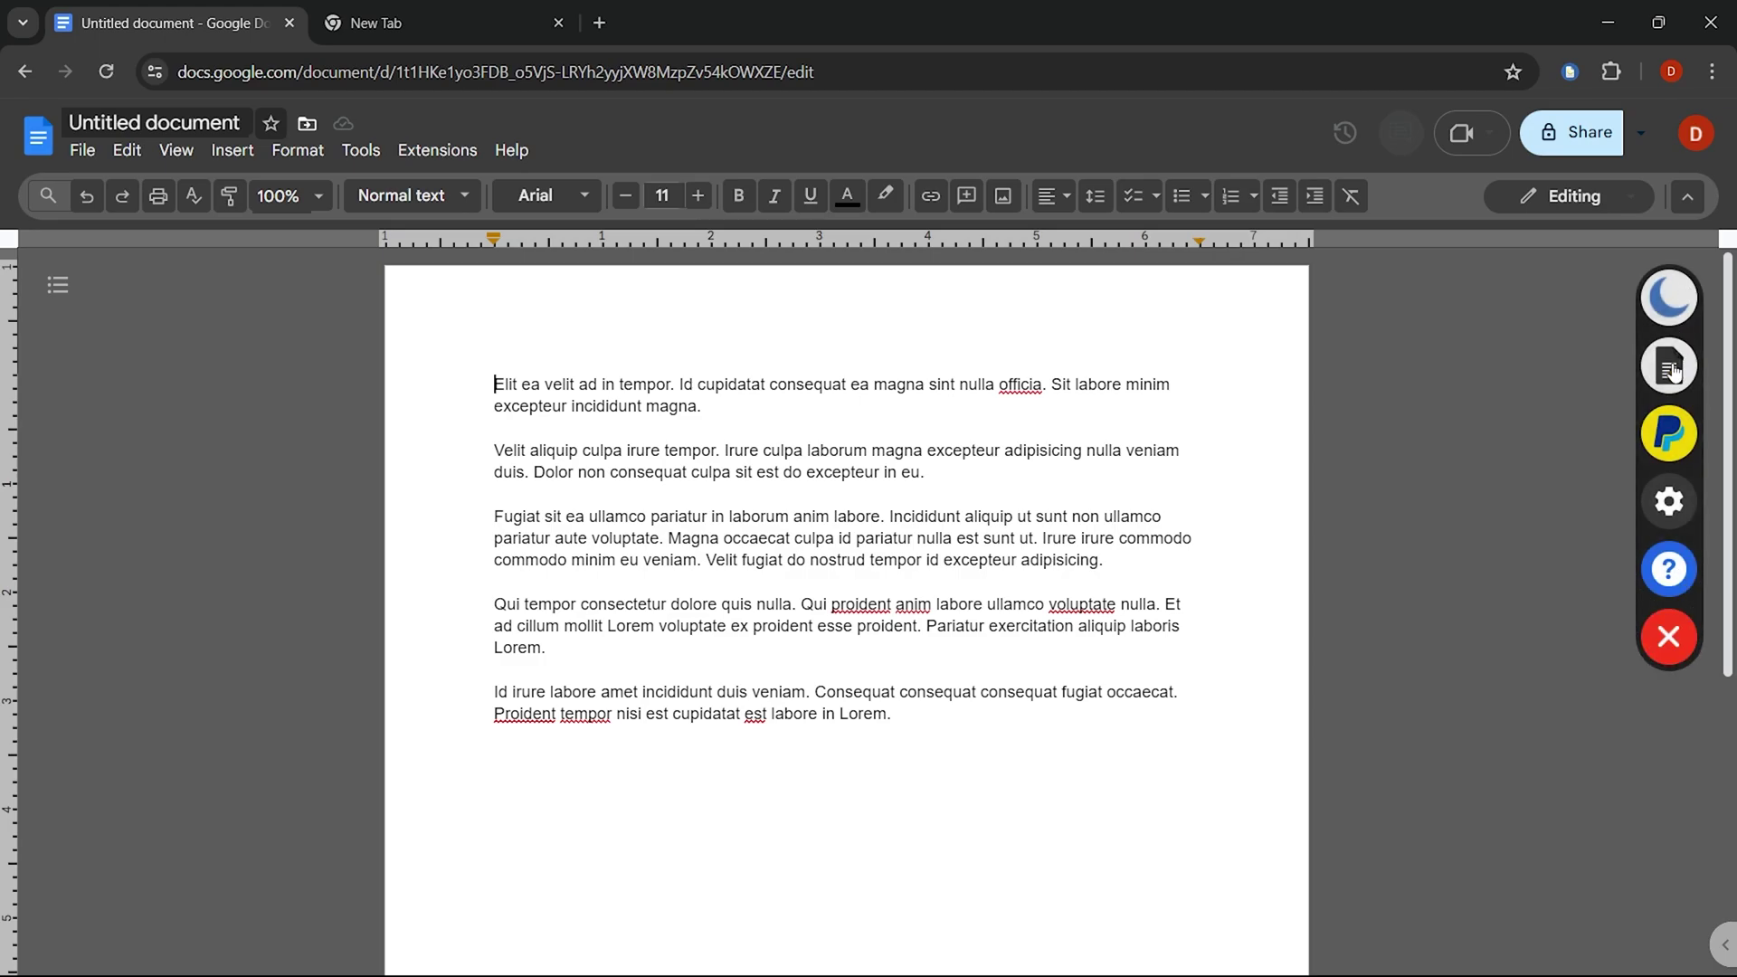
{"action": "left_click", "coordinate": [1672, 370]}
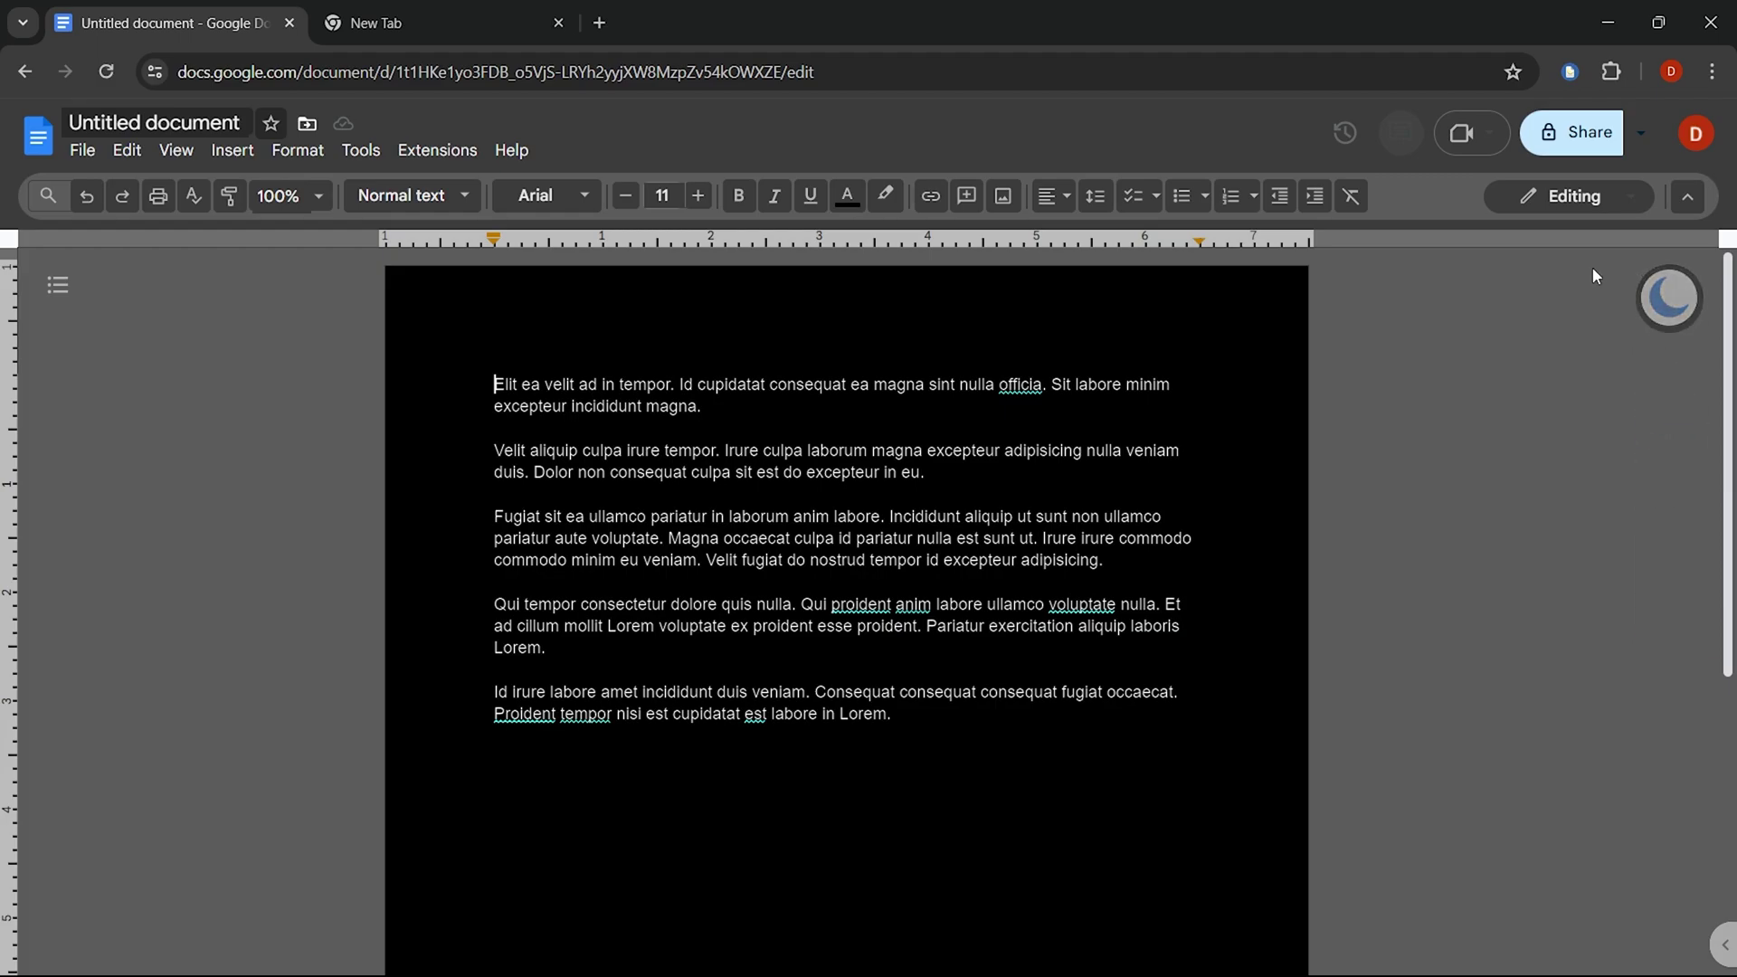
{"action": "left_click", "coordinate": [1687, 195]}
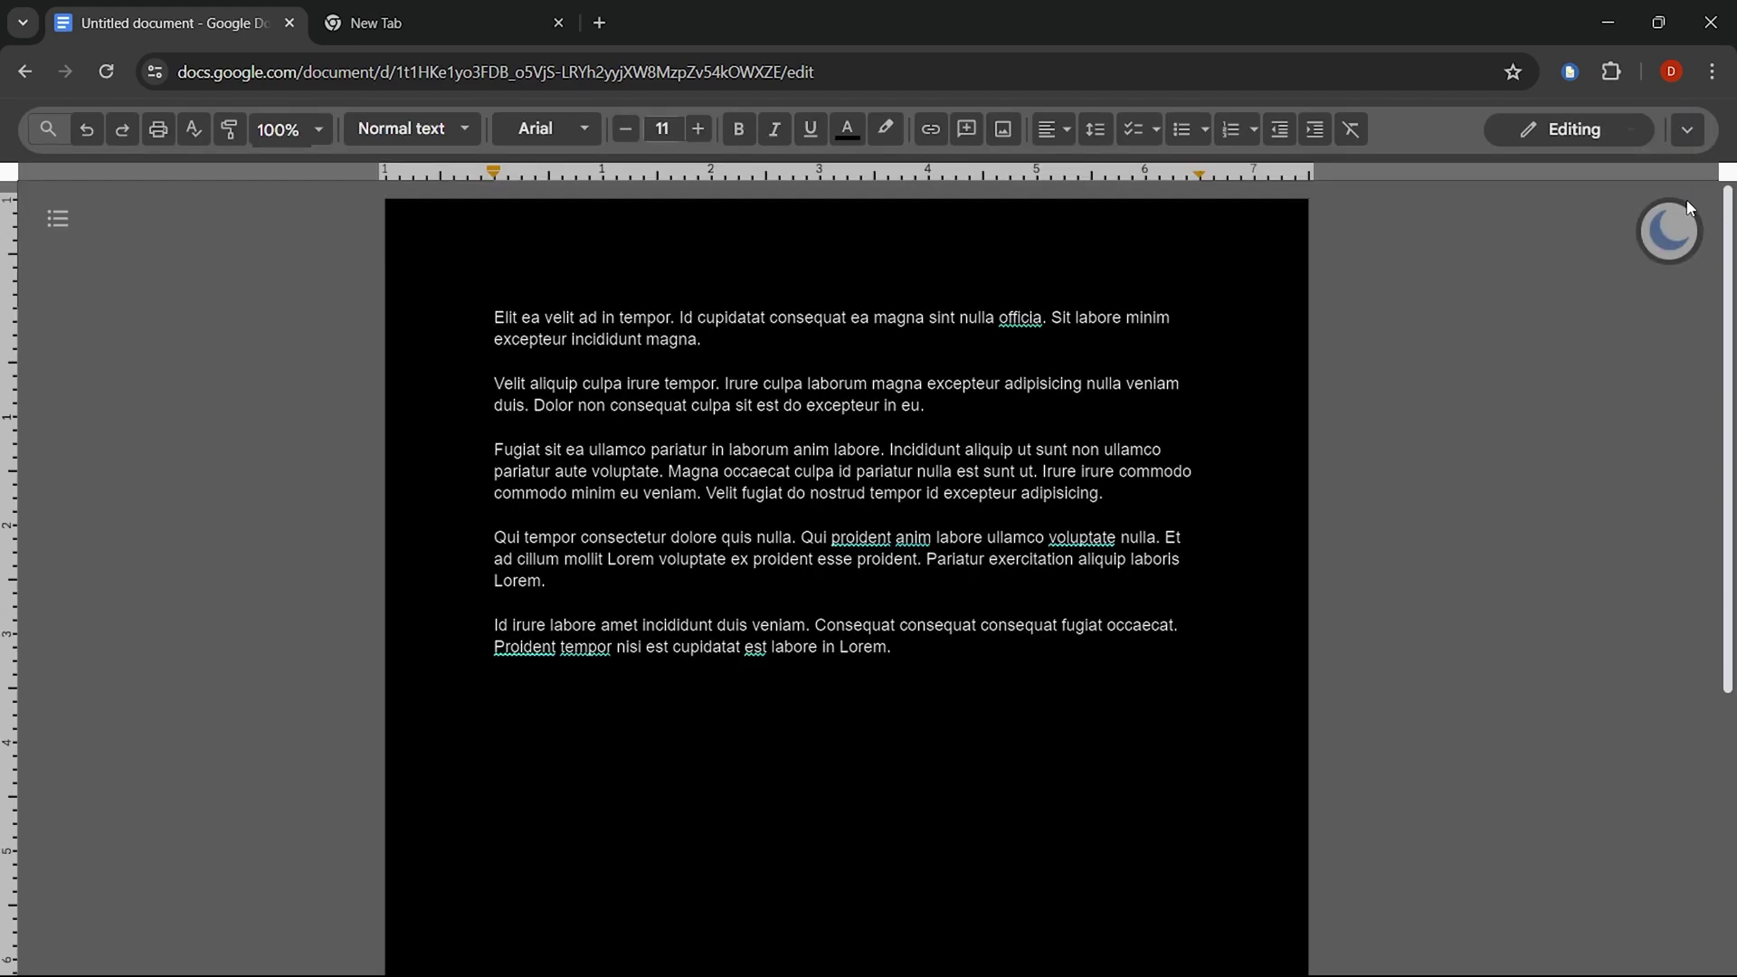
{"action": "left_click", "coordinate": [1686, 128]}
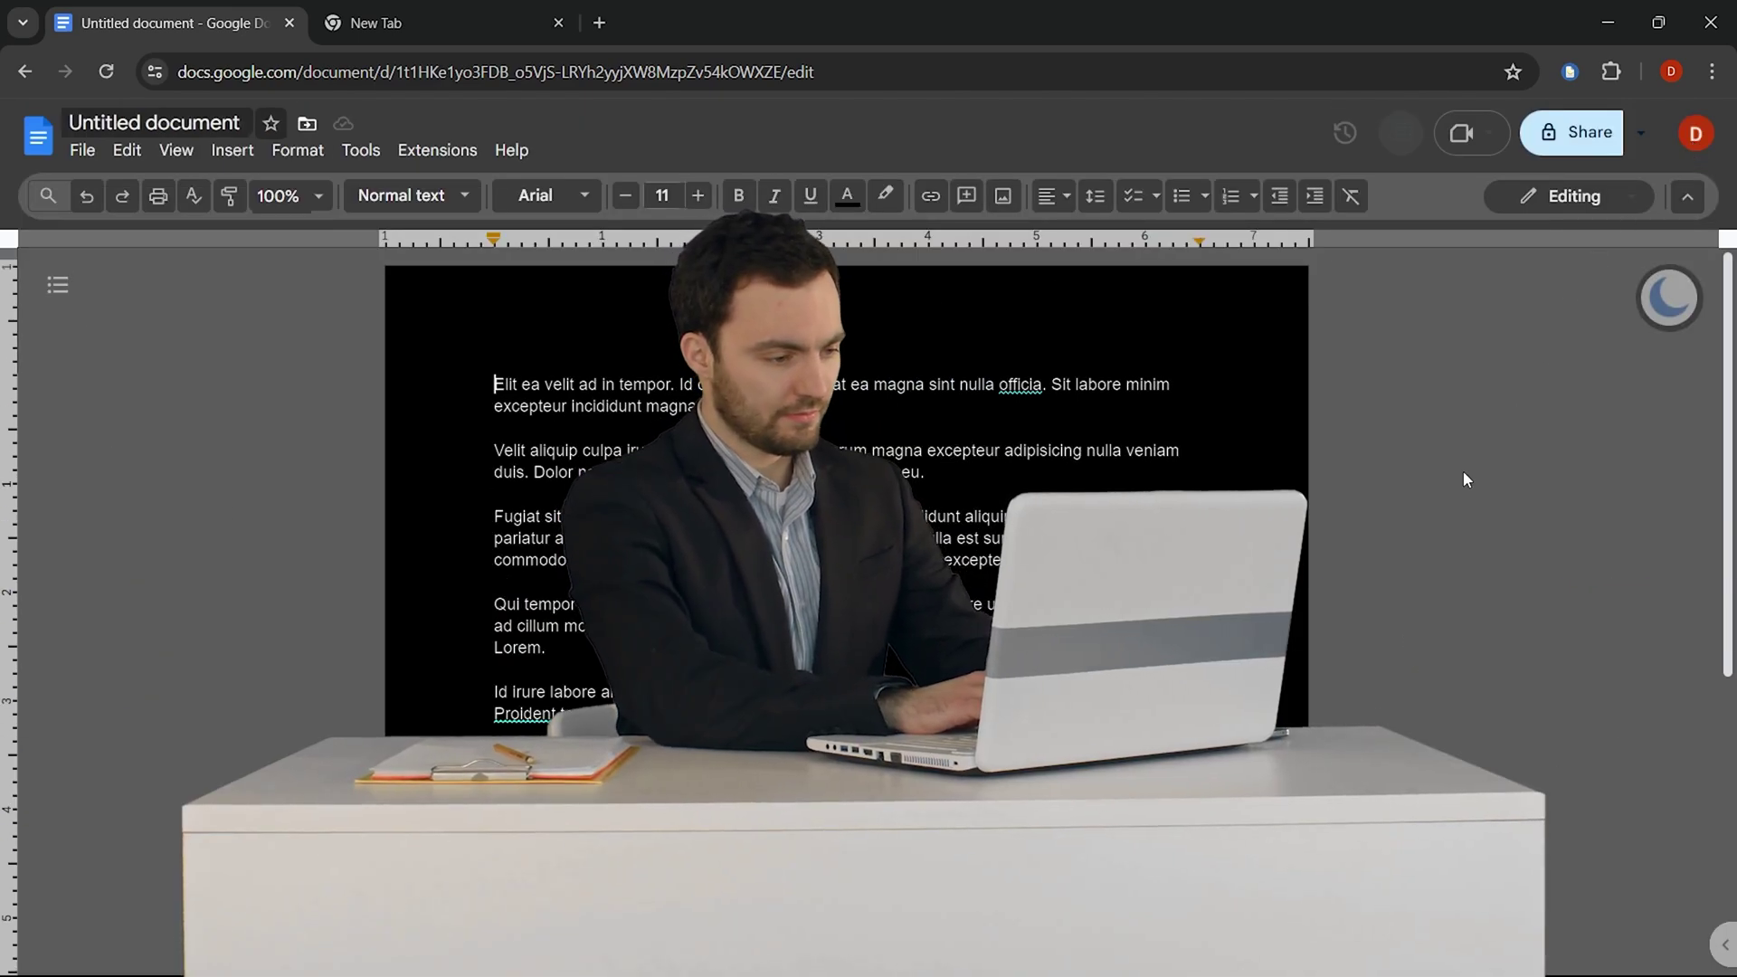